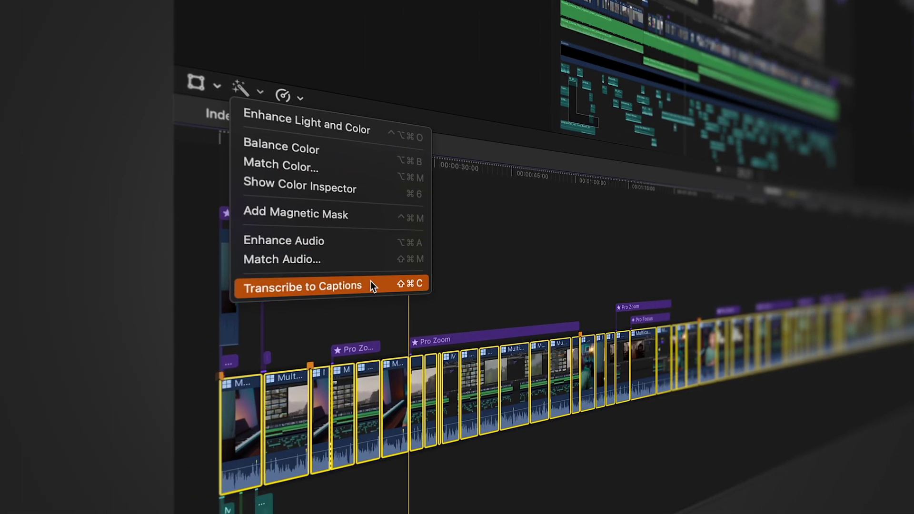
Step: Choose Transcribe to Captions and drag-select the timeline clips to transcribe
left_click(371, 288)
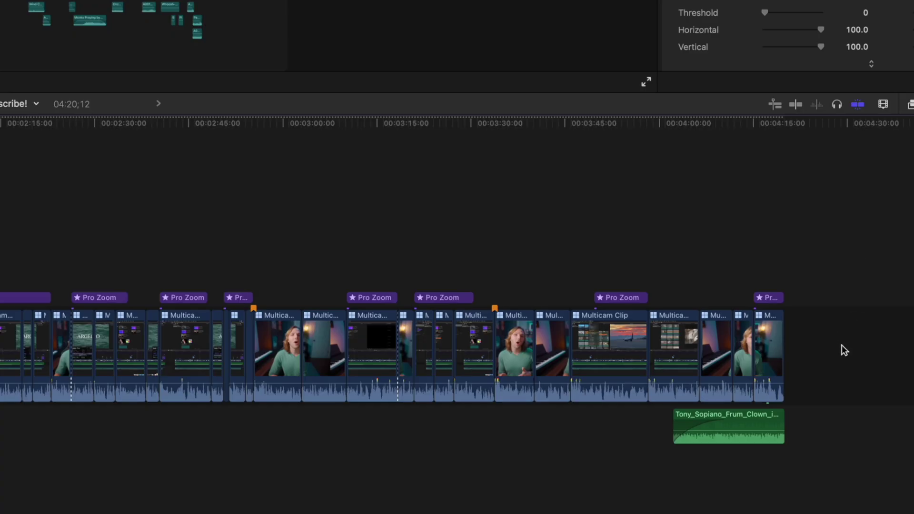
left_click_drag(841, 345, 117, 369)
Step: Marquee-select nearly all timeline clips and open the Enhancements menu to transcribe them
left_click_drag(446, 401, 21, 414)
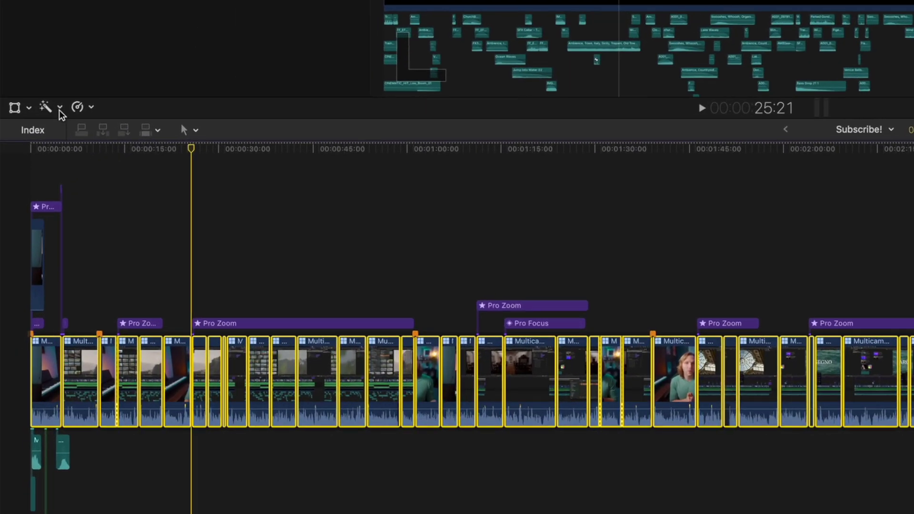
left_click(60, 107)
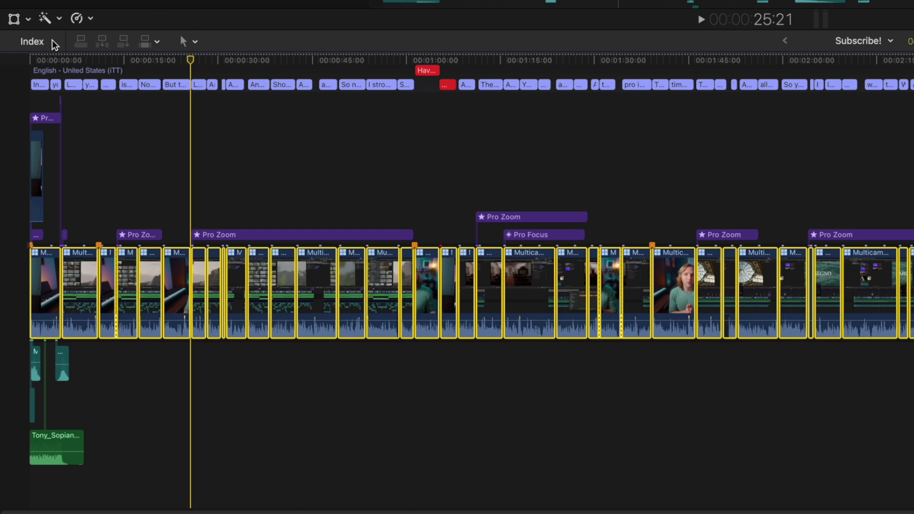
Step: Show the Roles index, toggle the Captions role, and select the red overlap-flagged caption
left_click(53, 40)
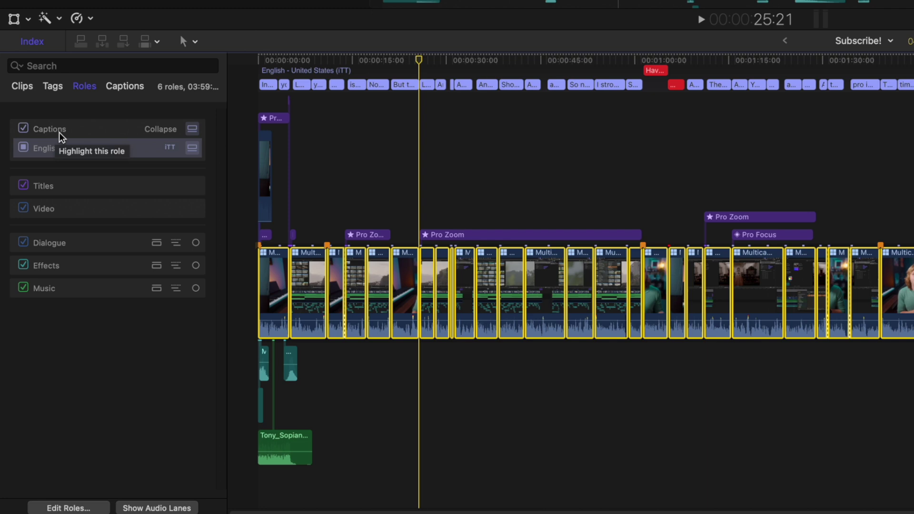
left_click(23, 128)
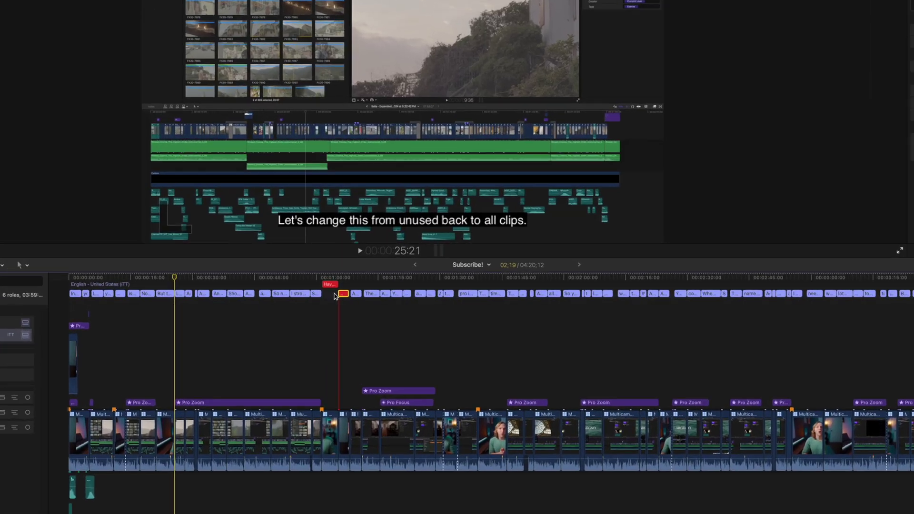
left_click(333, 287)
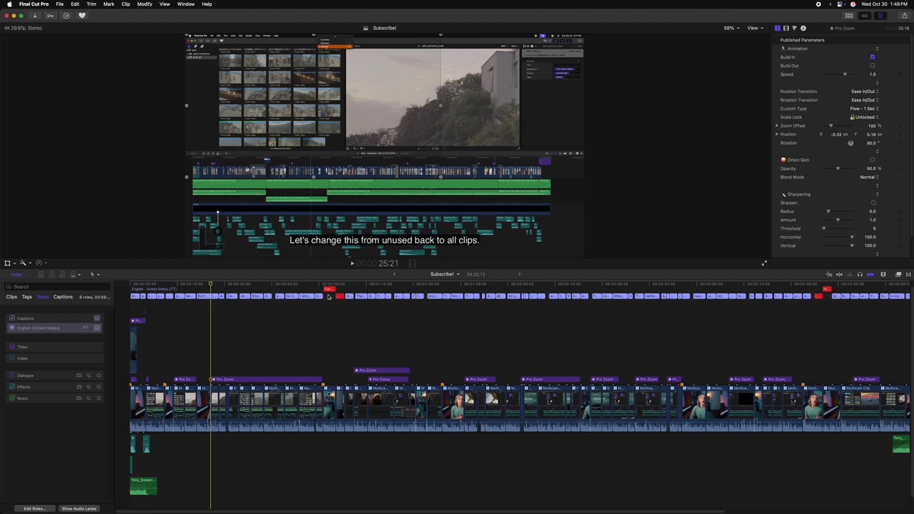
left_click(329, 289)
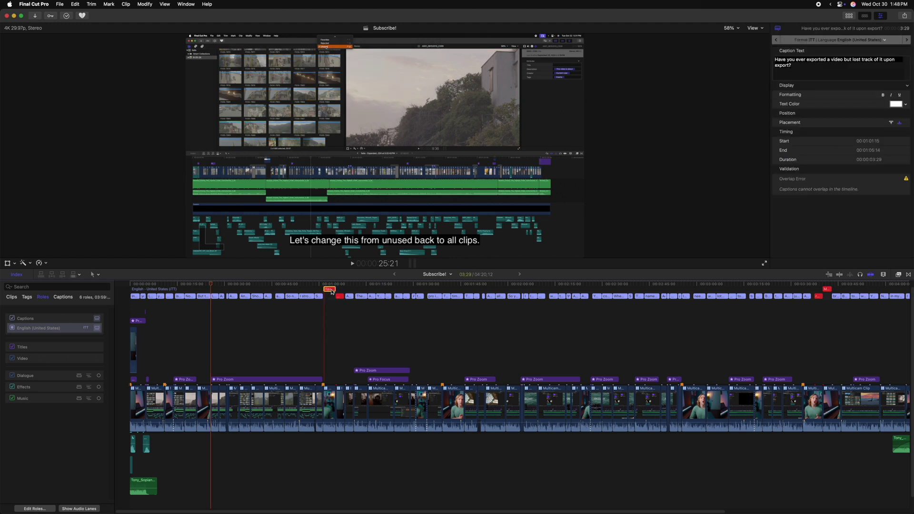
Step: Select all 84 captions and apply Edit > Captions > Resolve Overlaps
key("super+a")
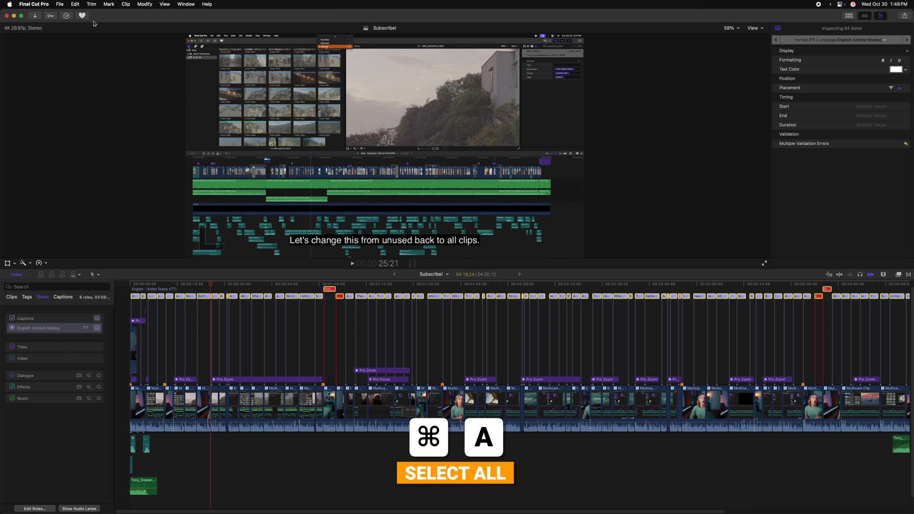
left_click(74, 4)
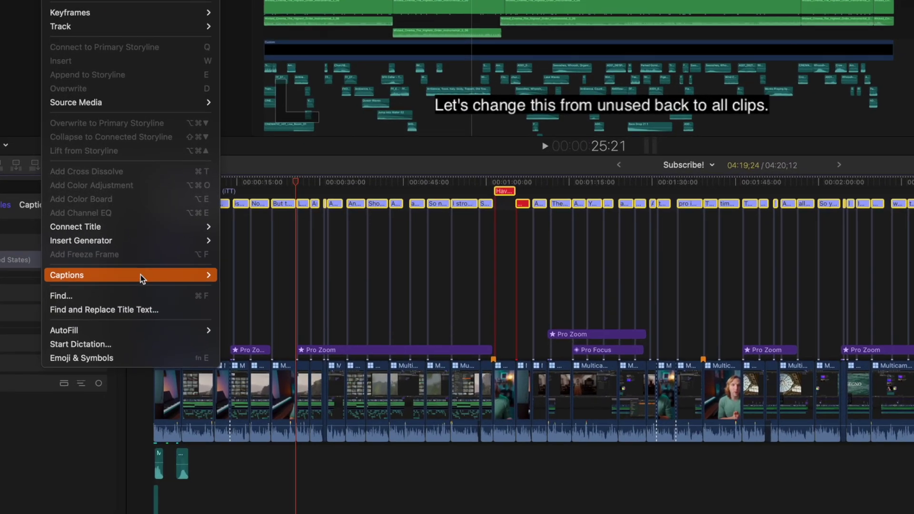
mouse_move(134, 337)
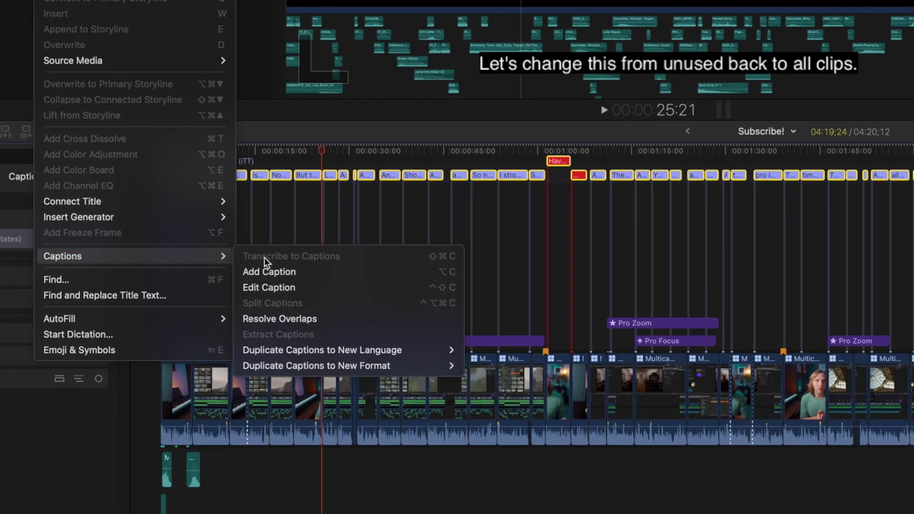
left_click(358, 319)
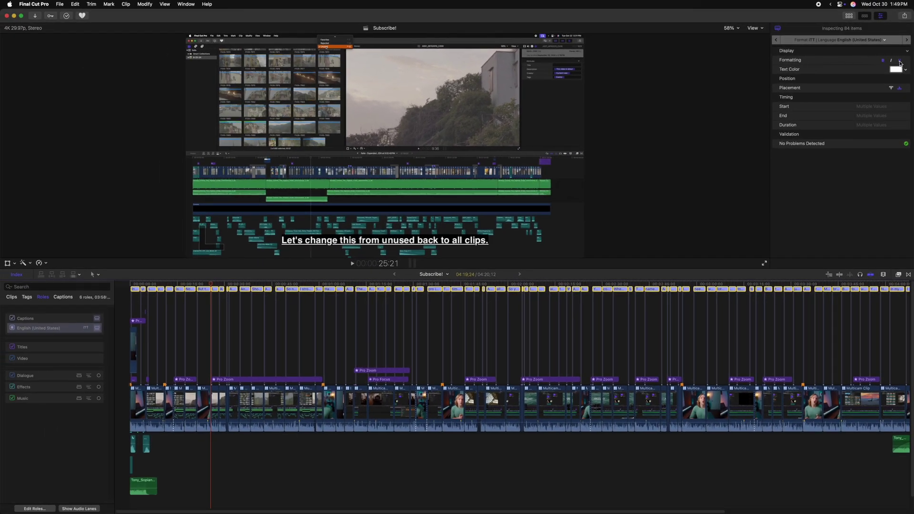
Step: Close the caption Text Color picker unchanged and place the captions at the top of the frame
left_click(897, 70)
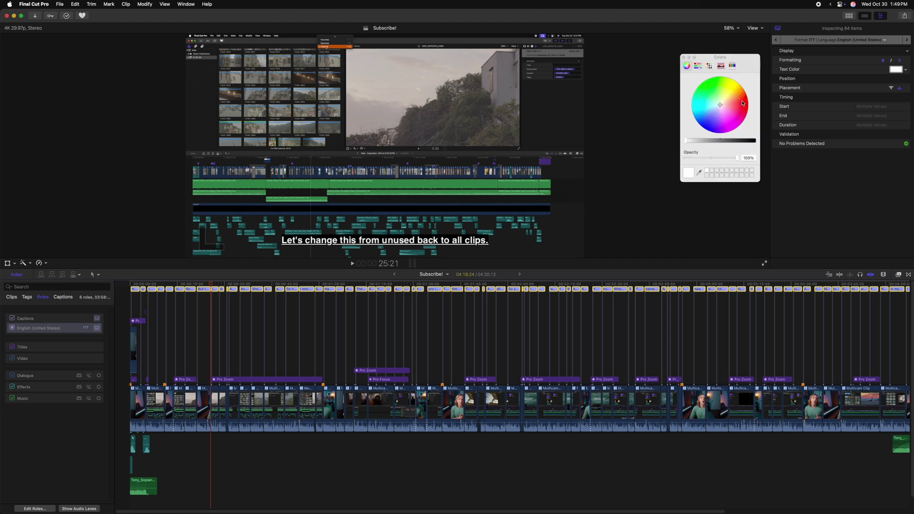
left_click(684, 58)
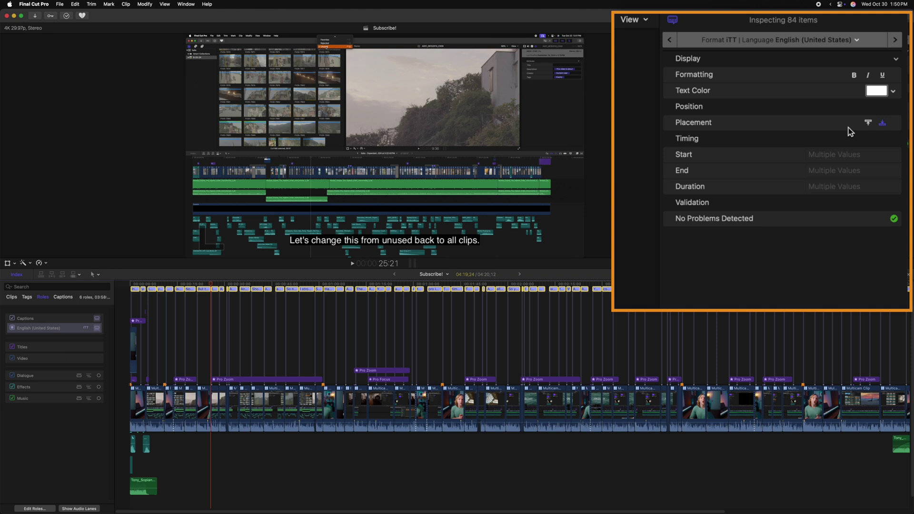
left_click(868, 122)
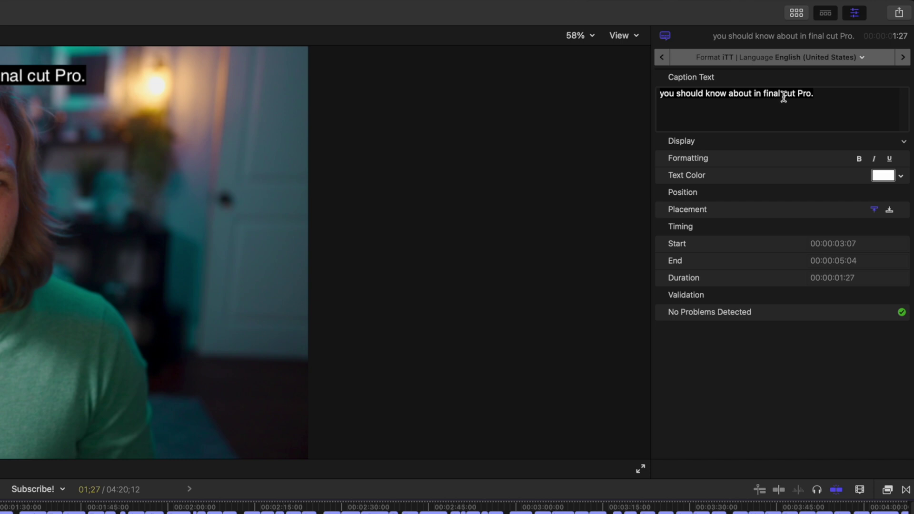
Step: Replace 'final cut Pro.' in the caption text with 'Final Cut Pro.'
left_click_drag(813, 94, 782, 104)
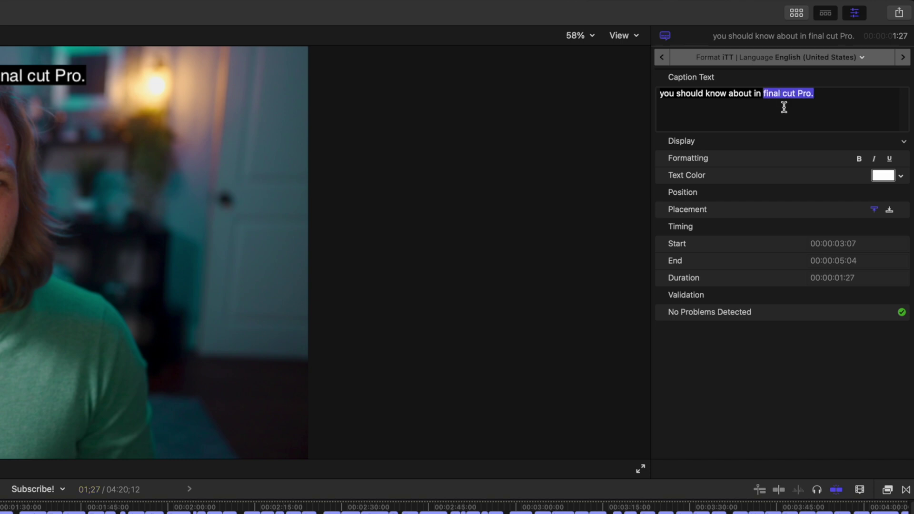
type("Final Cut Pro.")
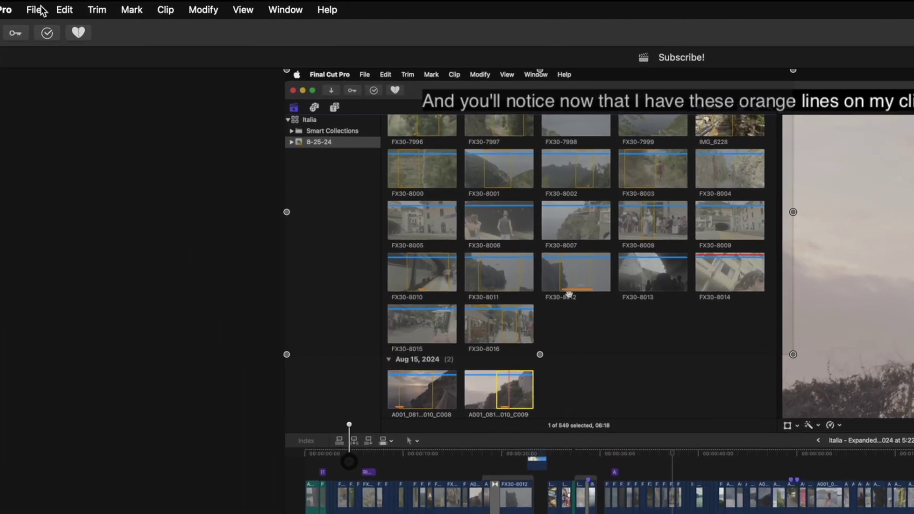
Step: Export the captions from the File menu as an iTT file named 'Captions'
left_click(61, 4)
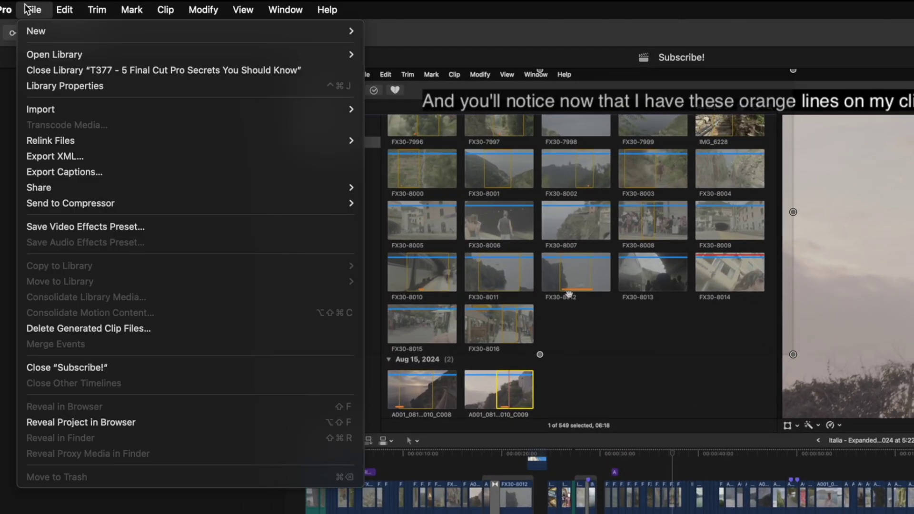
left_click(84, 172)
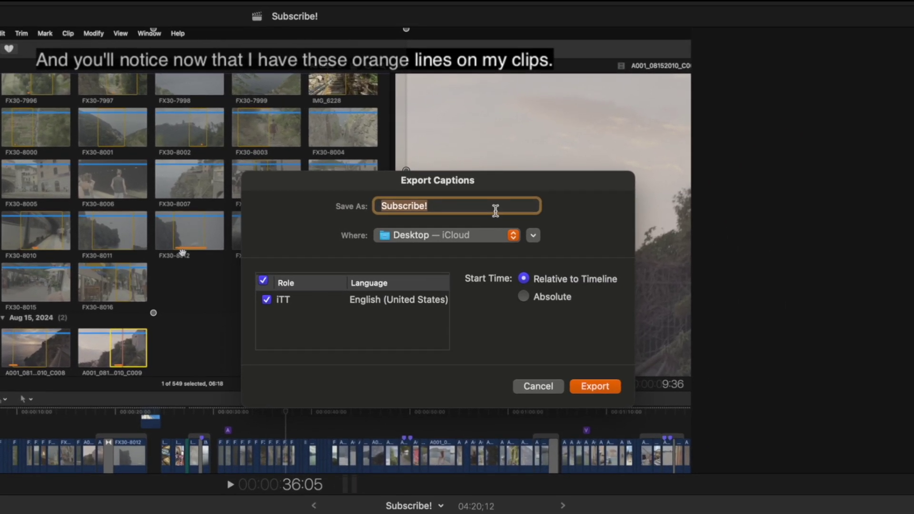
type("Captions")
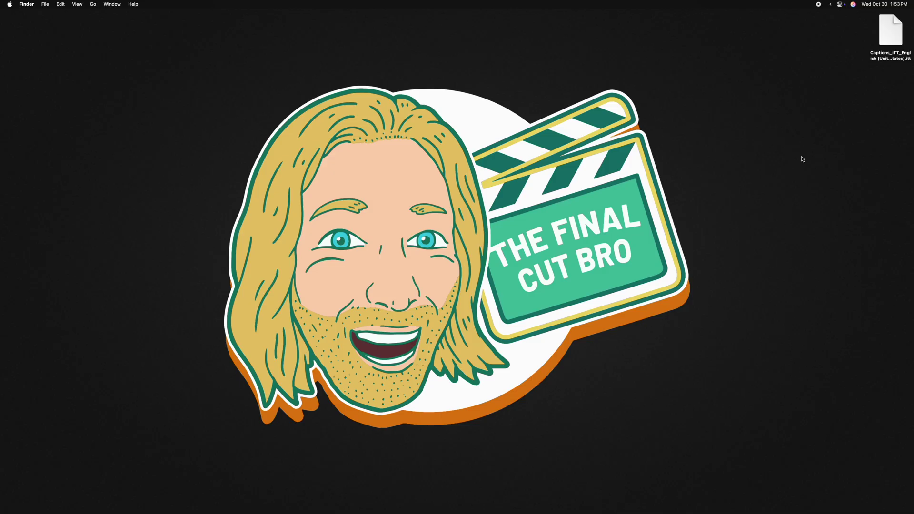
Step: Move the exported .itt caption file lower on the desktop
left_click_drag(897, 35, 798, 60)
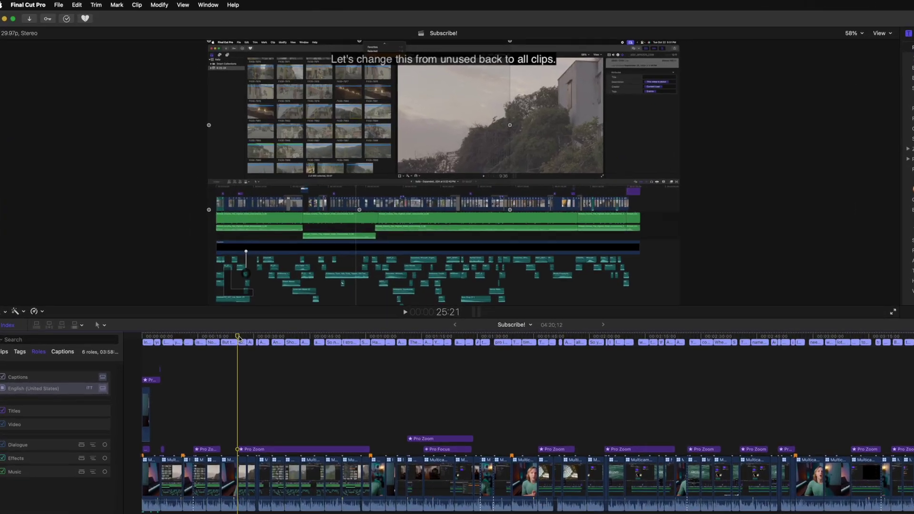
Step: In the movie export's Roles settings, export iTT separately and burn in English - United States (iTT) captions
left_click(59, 5)
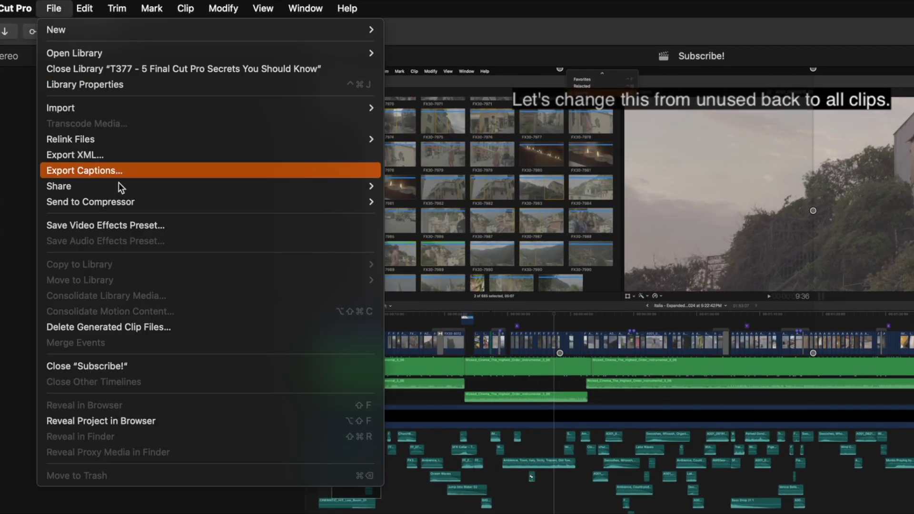
left_click(435, 186)
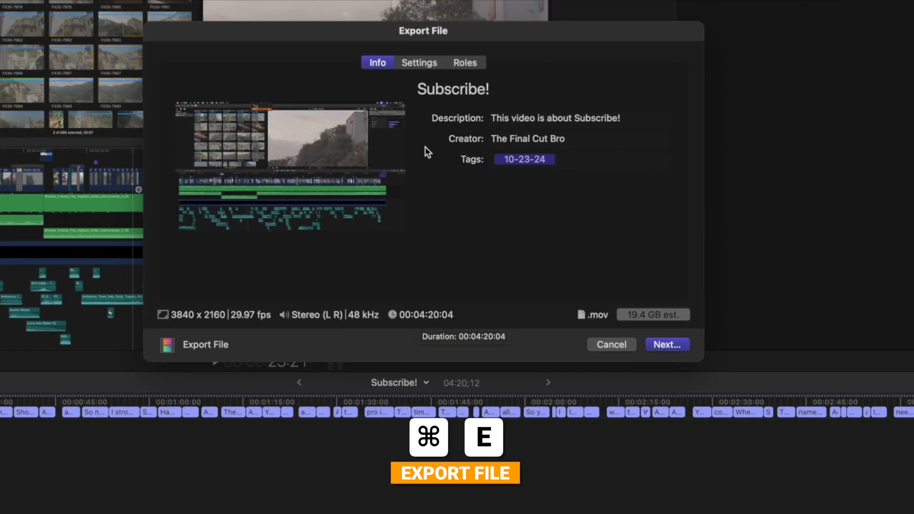
left_click(452, 66)
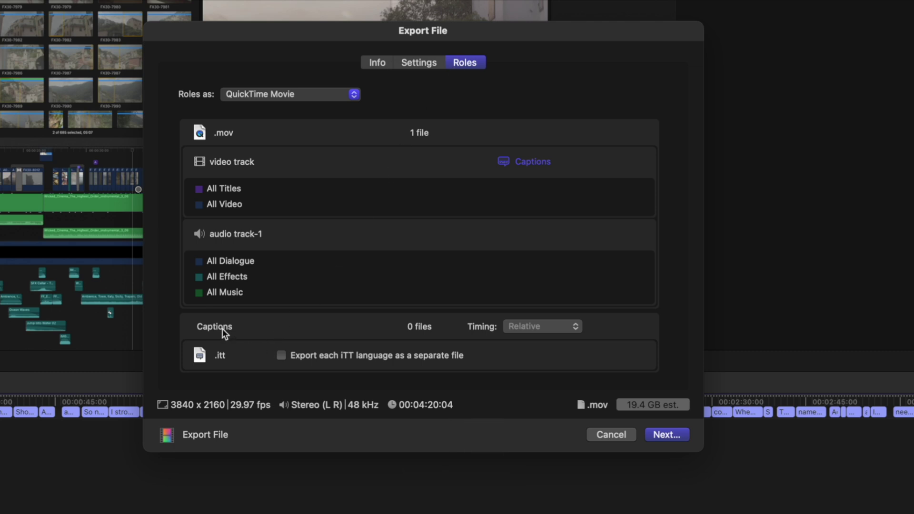
left_click(281, 356)
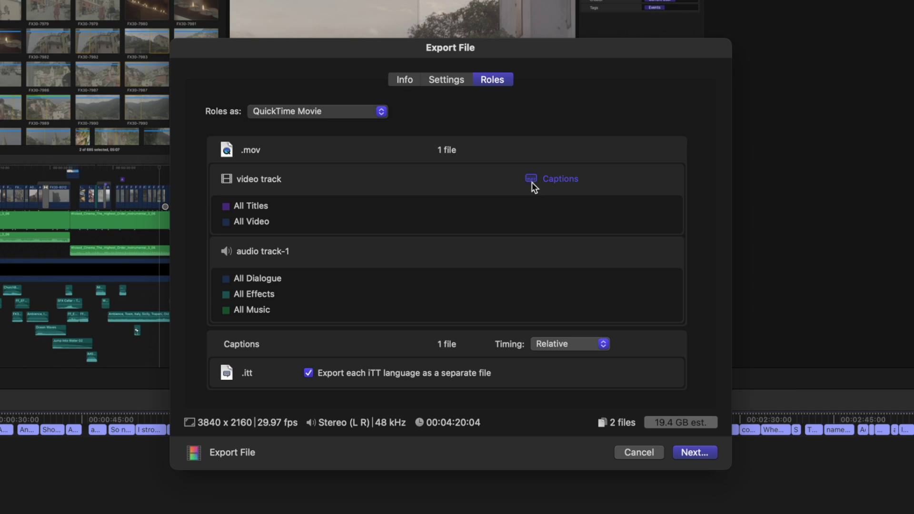
left_click(532, 181)
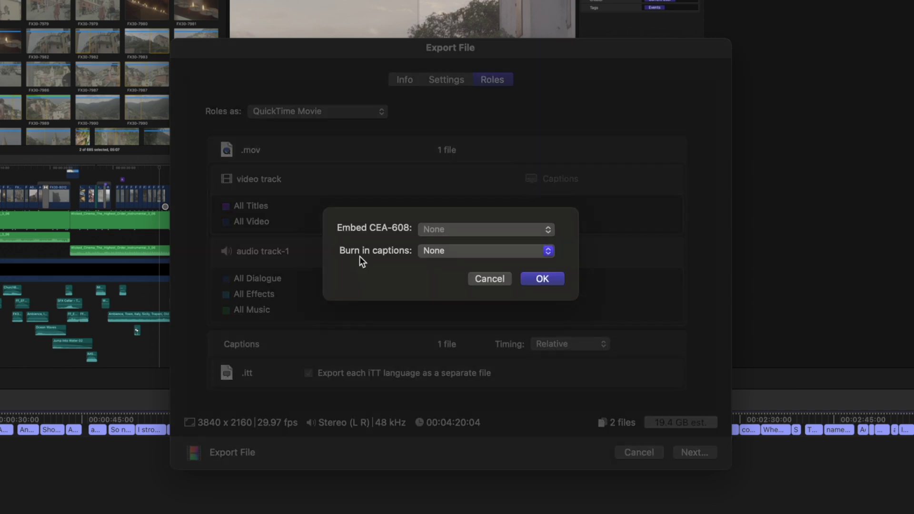
left_click(445, 254)
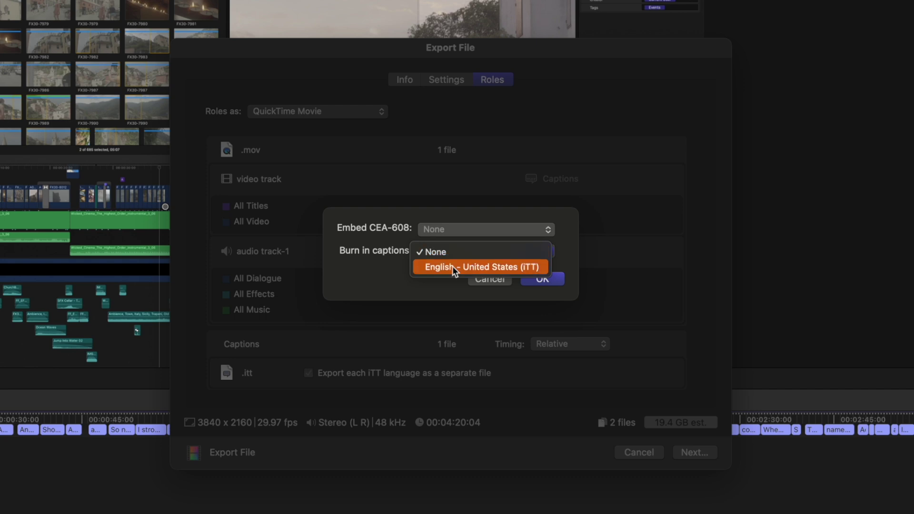
left_click(451, 267)
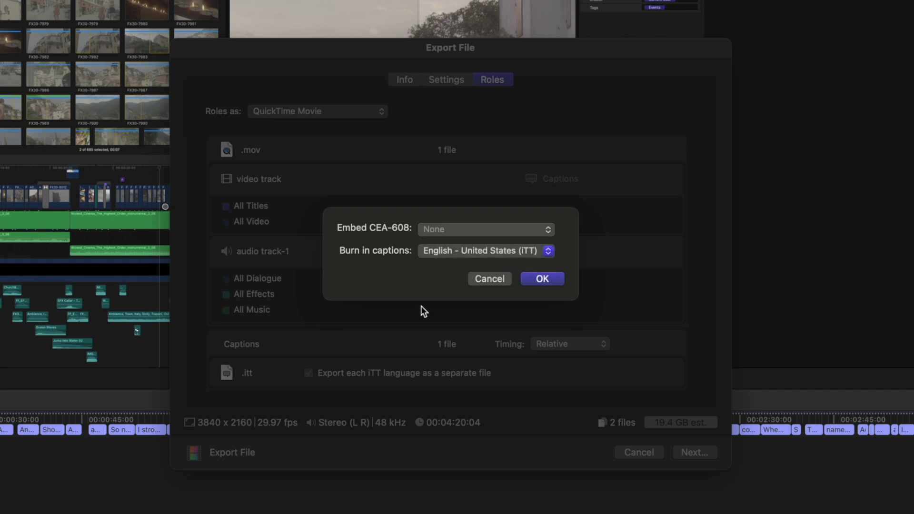
left_click(528, 279)
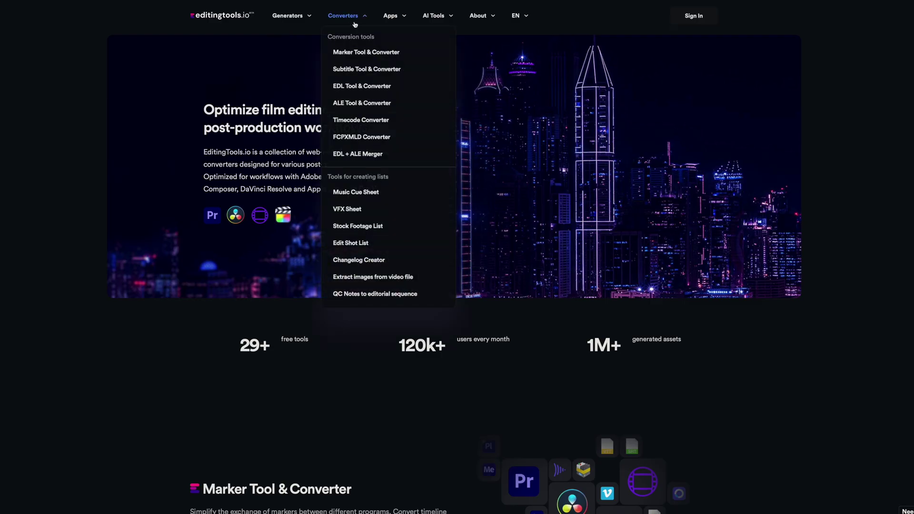
Step: Upload the exported Captions ITT file to the Subtitle Tool & Converter
left_click(385, 69)
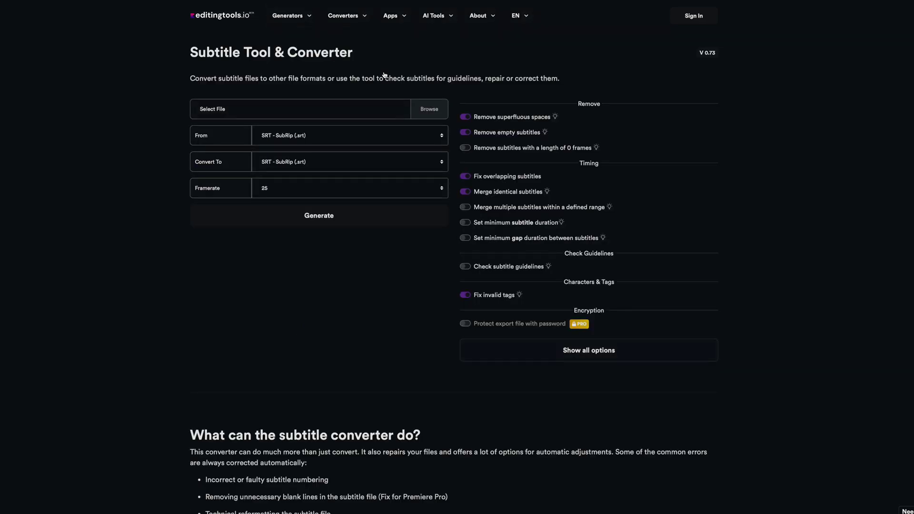
left_click(433, 110)
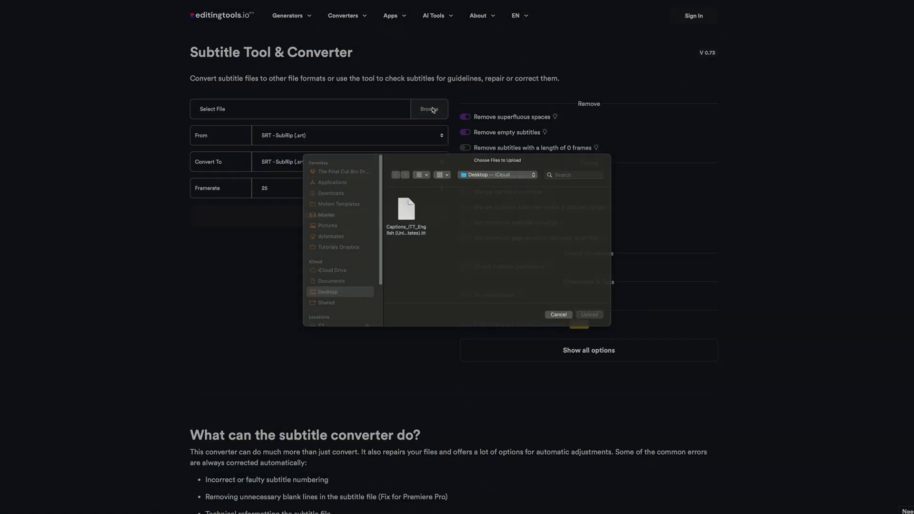
left_click(401, 216)
left_click(591, 322)
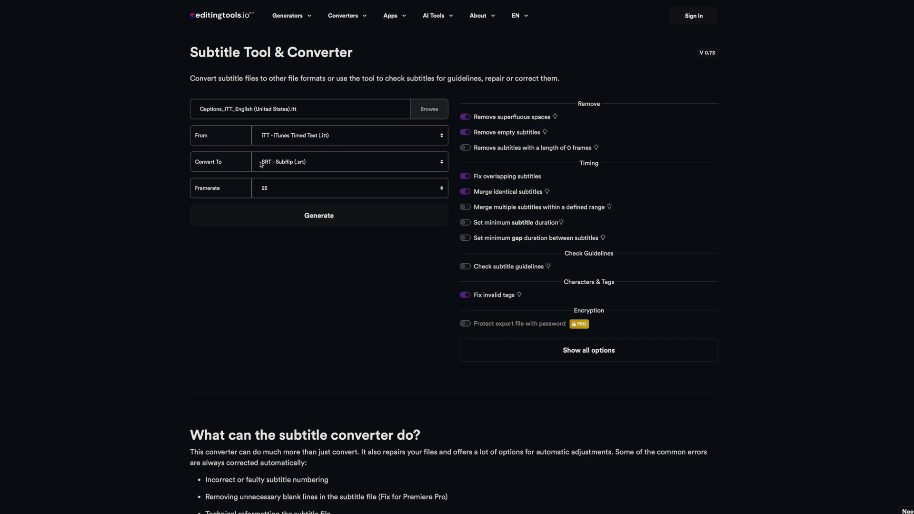
Step: Set conversion to Final Cut Pro FCPXML titles at 29.97 NDF frame rate
left_click(309, 157)
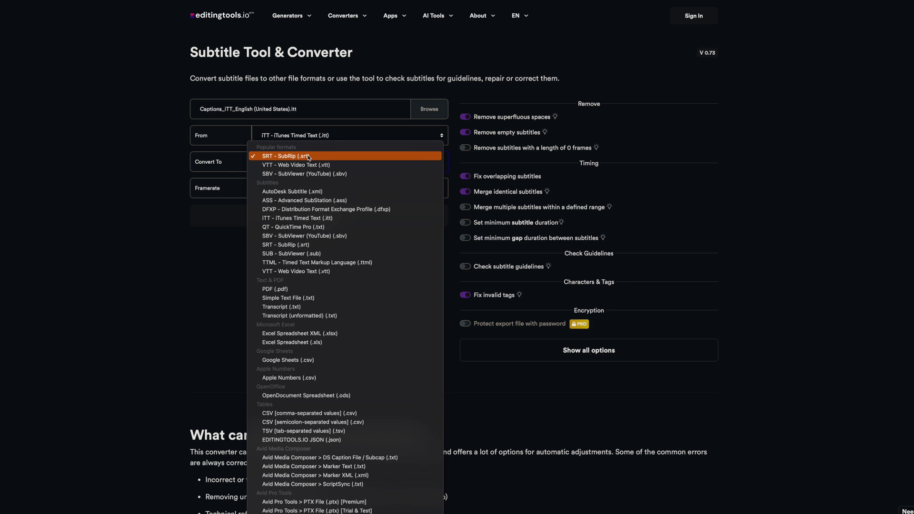
scroll(312, 196, "down", 3)
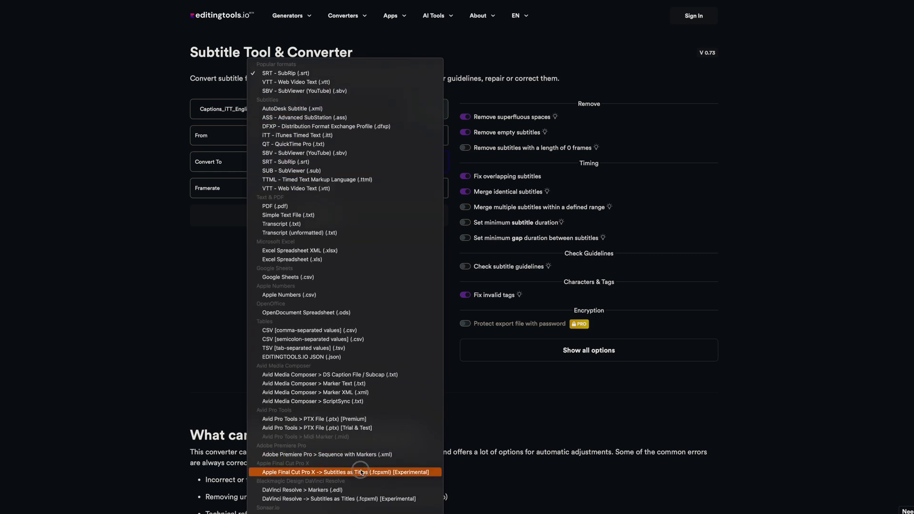
left_click(361, 472)
left_click(296, 191)
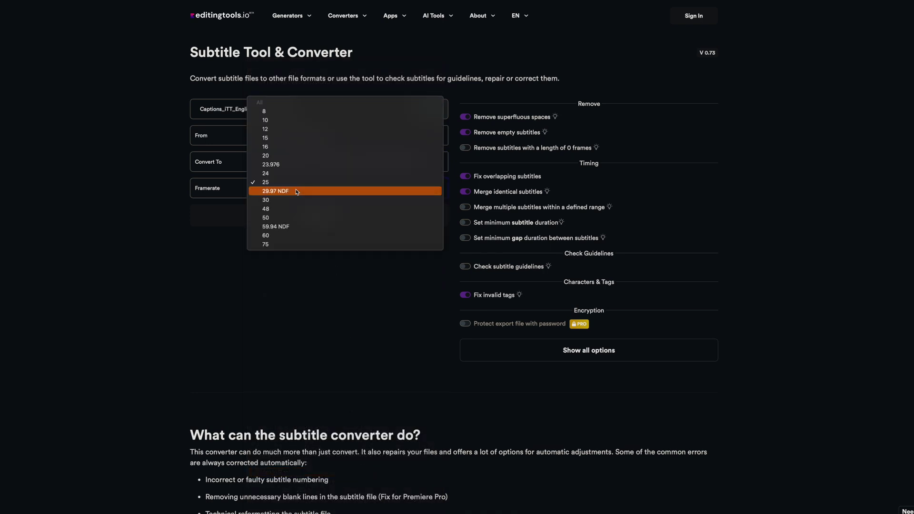
left_click(297, 191)
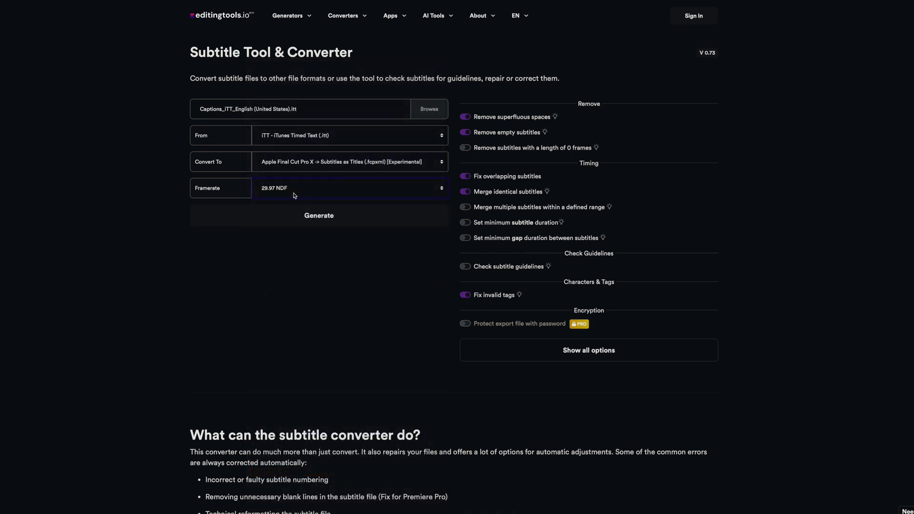
Step: Generate the conversion and save the resulting fcpxml file
left_click(300, 214)
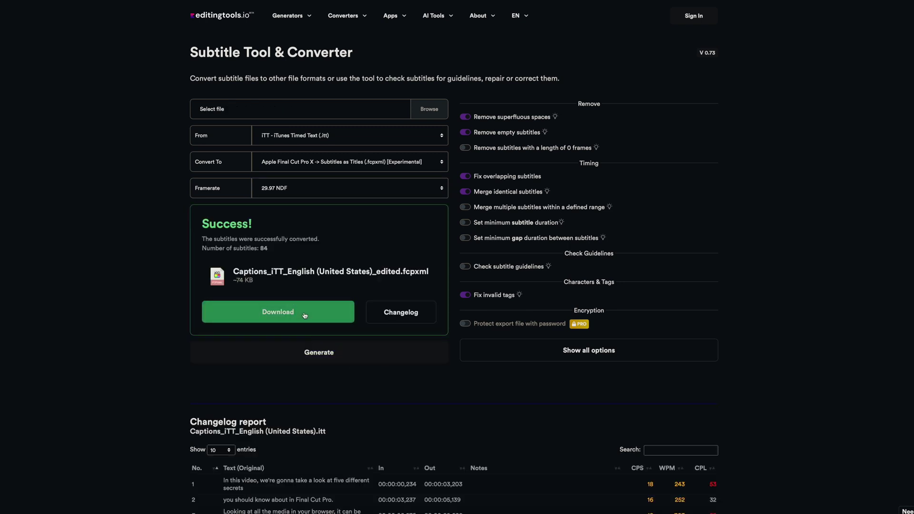
left_click(305, 315)
left_click(527, 270)
left_click(590, 324)
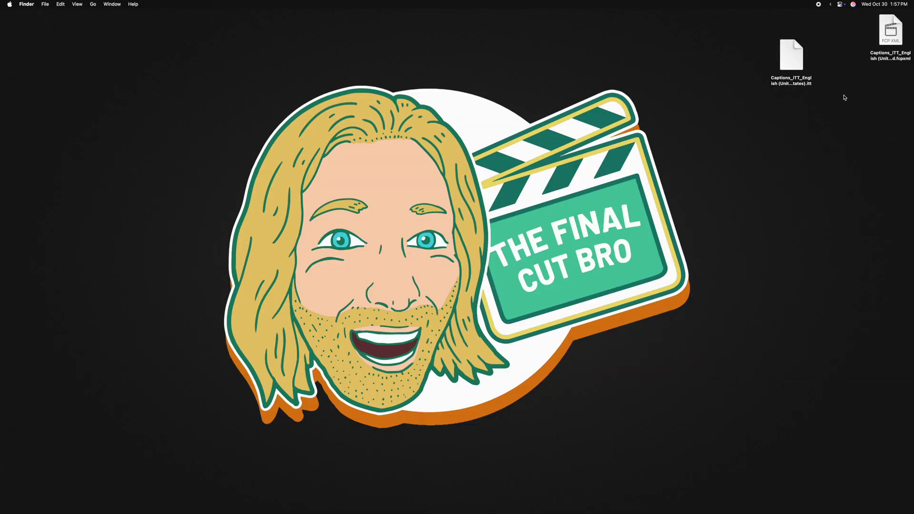
Step: Import the converted captions .fcpxml into the T380 - Magnetic Mask library and scrub through the captions
double_click(885, 37)
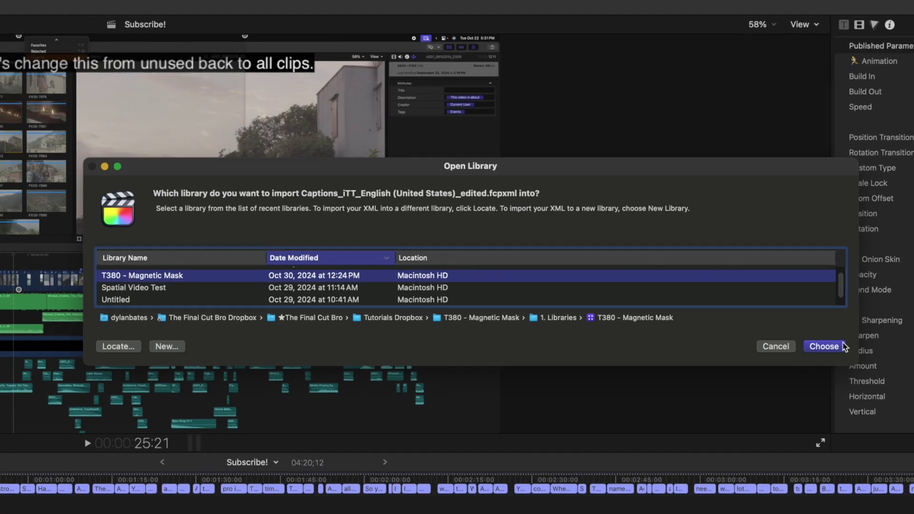
left_click(831, 363)
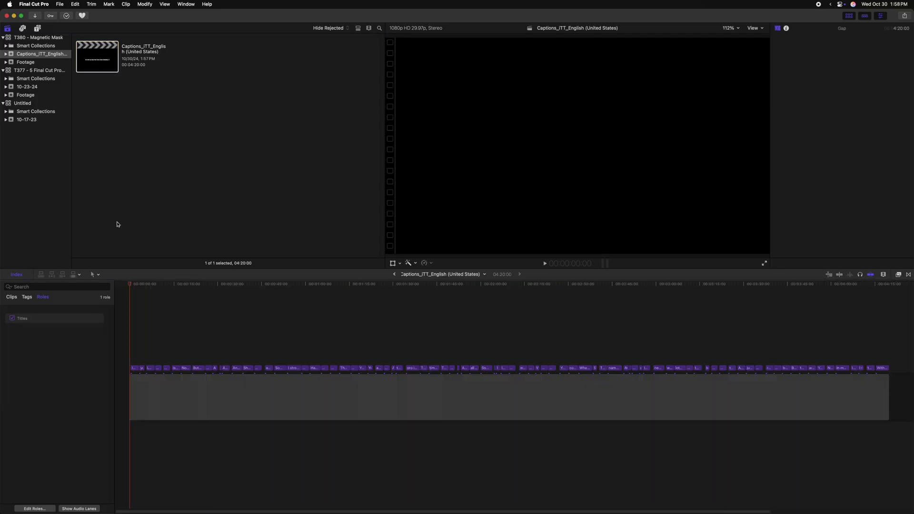
left_click_drag(270, 289, 342, 283)
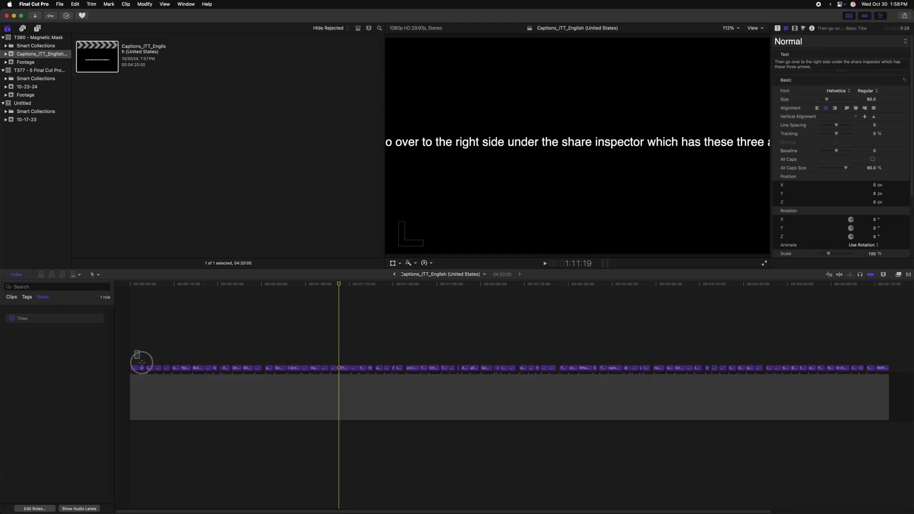
Step: Select all caption titles and set their font to Roboto Black at size 38
left_click_drag(142, 363, 886, 469)
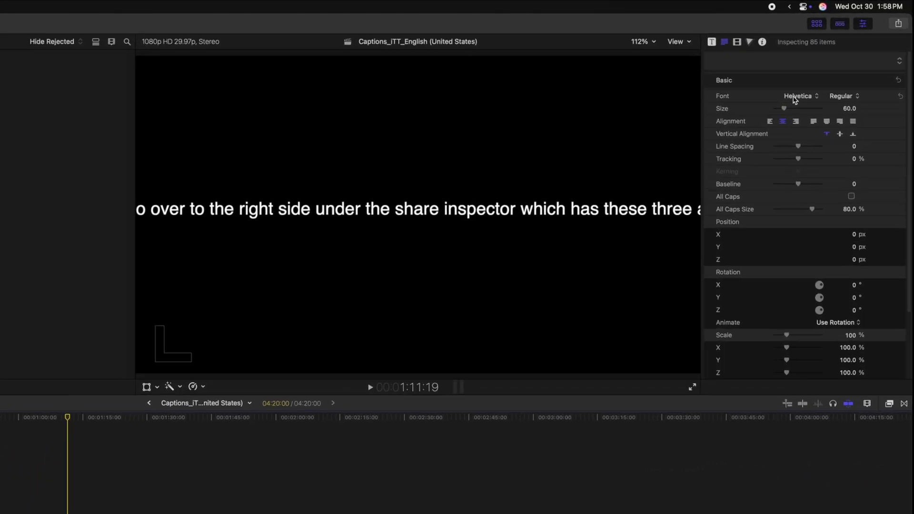
left_click(822, 76)
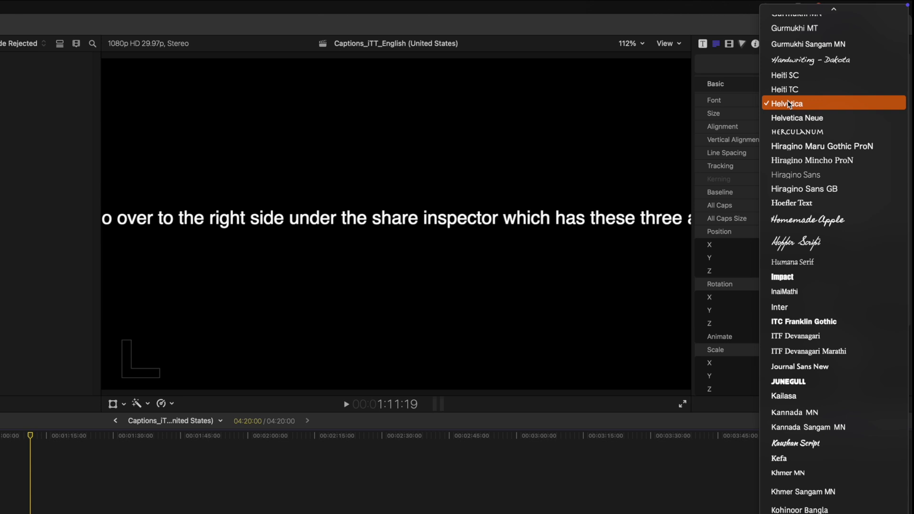
scroll(788, 103, "down", 15)
left_click(800, 266)
left_click(852, 100)
left_click(856, 230)
left_click_drag(778, 113, 777, 116)
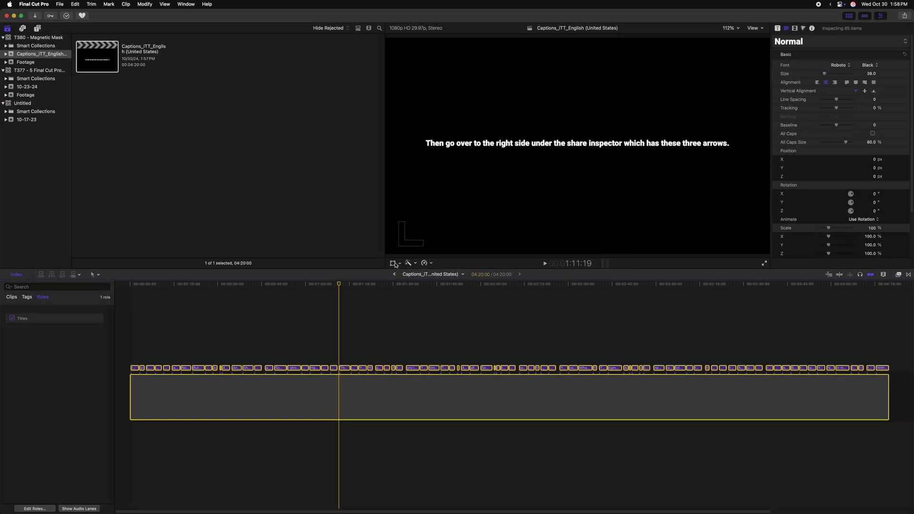
Step: Move the captions down to the bottom of the frame, check placement, and copy the titles
left_click(393, 263)
left_click_drag(578, 157, 577, 235)
key("Escape")
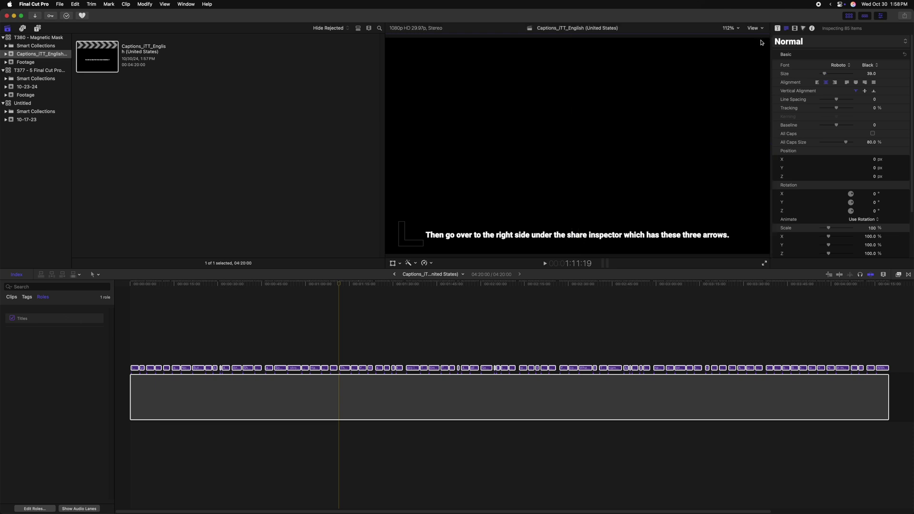
left_click(331, 284)
left_click_drag(331, 284, 429, 299)
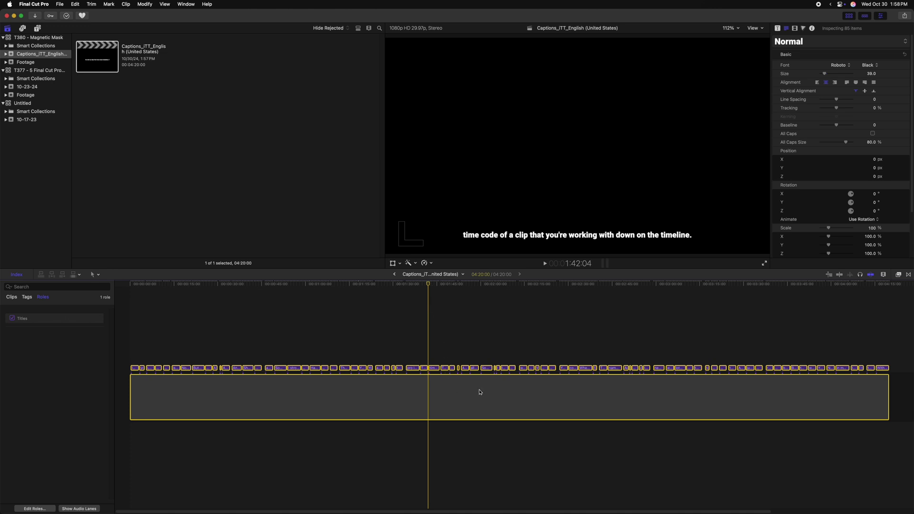
key("super+c")
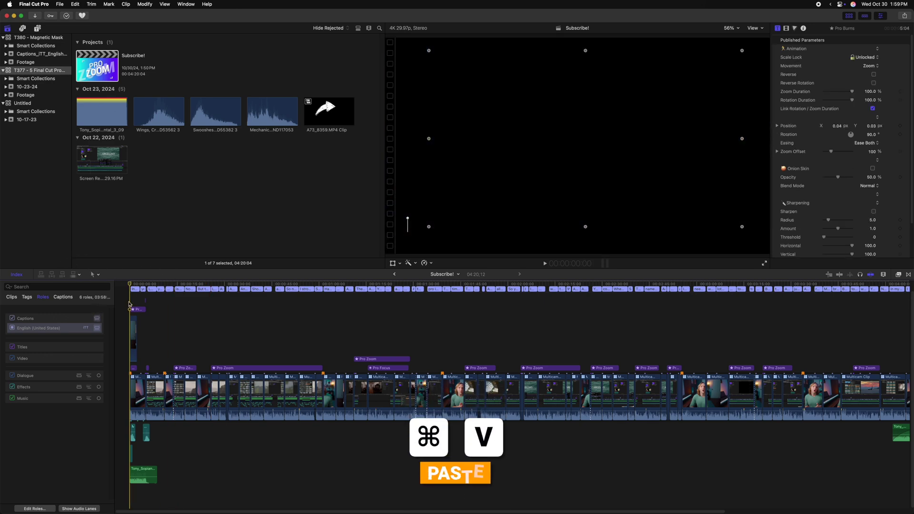
Step: Paste the restyled caption titles into the Subscribe! timeline and scrub to check one
key("super+v")
left_click_drag(147, 284, 169, 284)
left_click(665, 239)
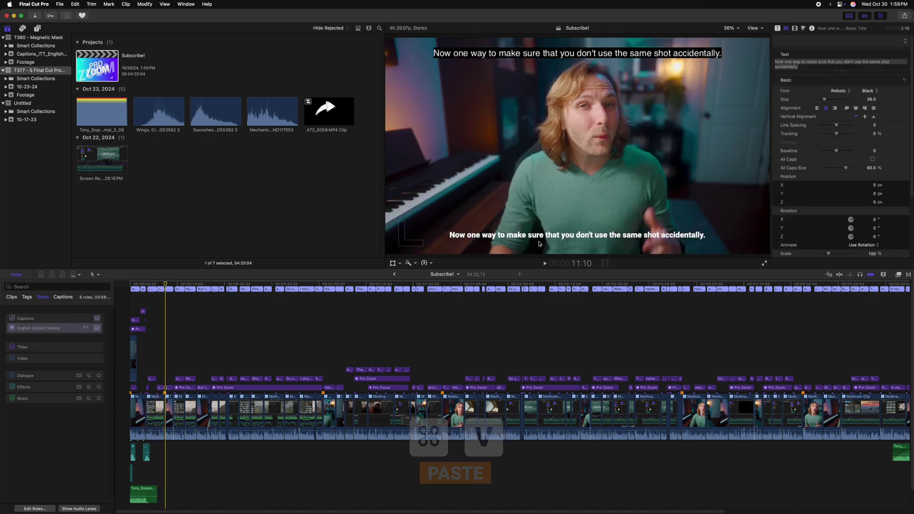